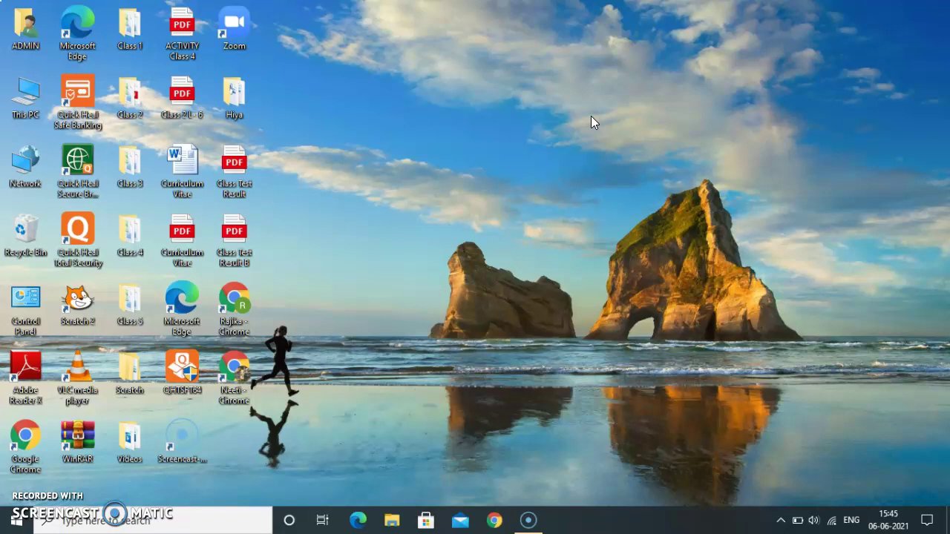
pyautogui.rightClick(503, 113)
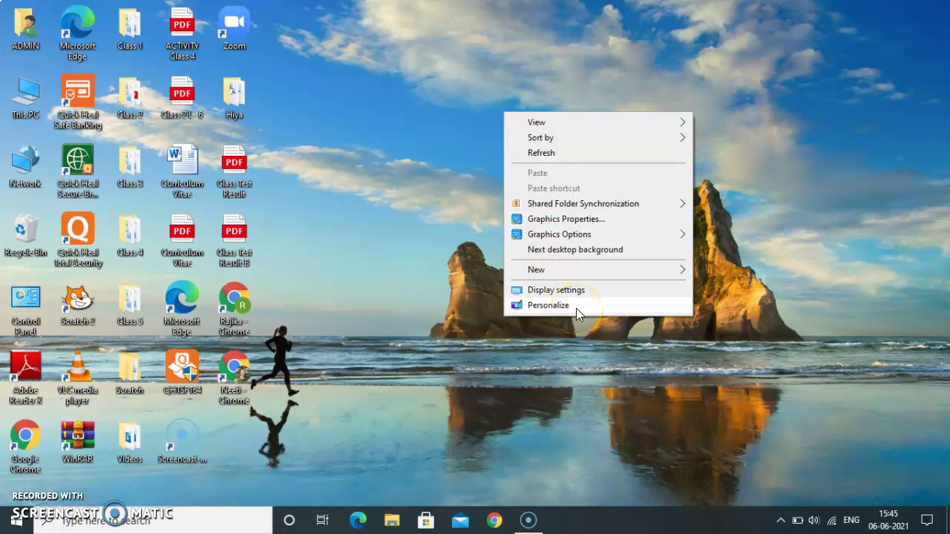
pyautogui.click(348, 242)
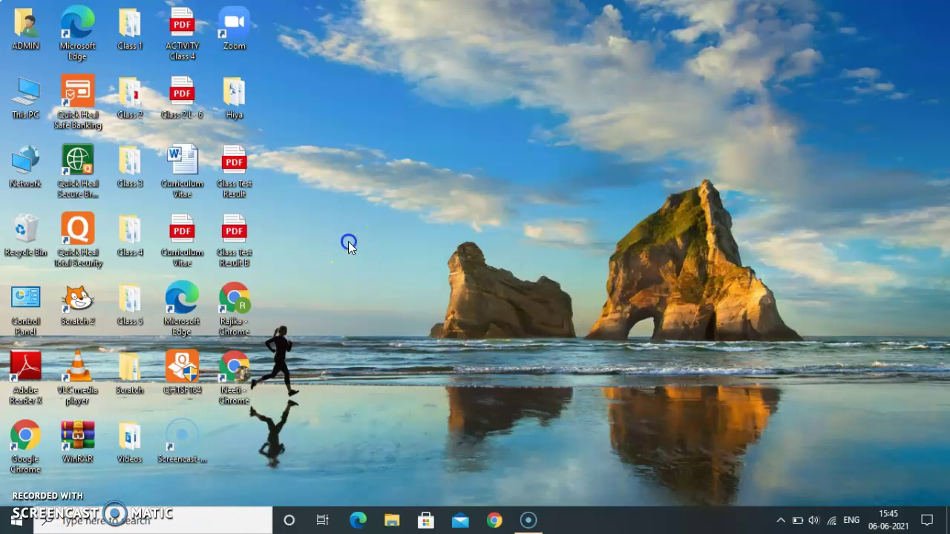
pyautogui.rightClick(415, 133)
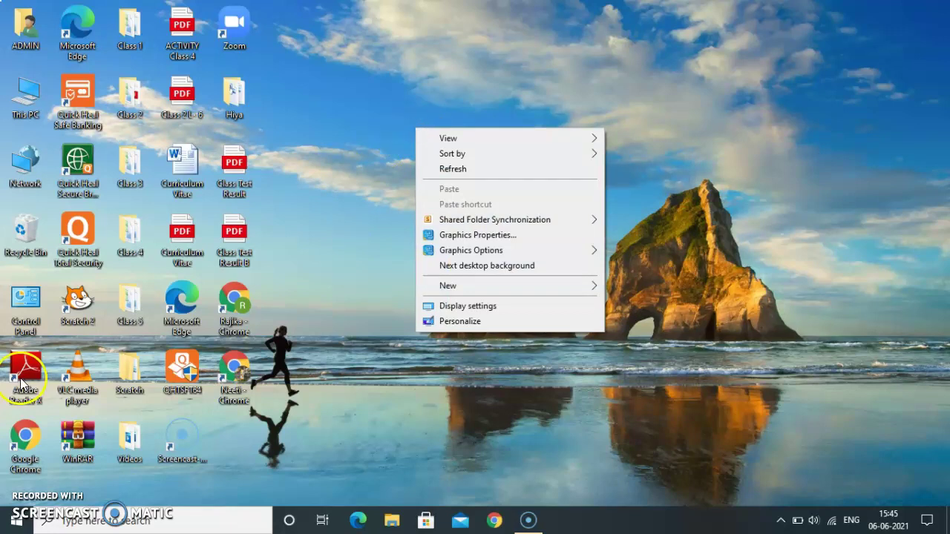
pyautogui.click(407, 189)
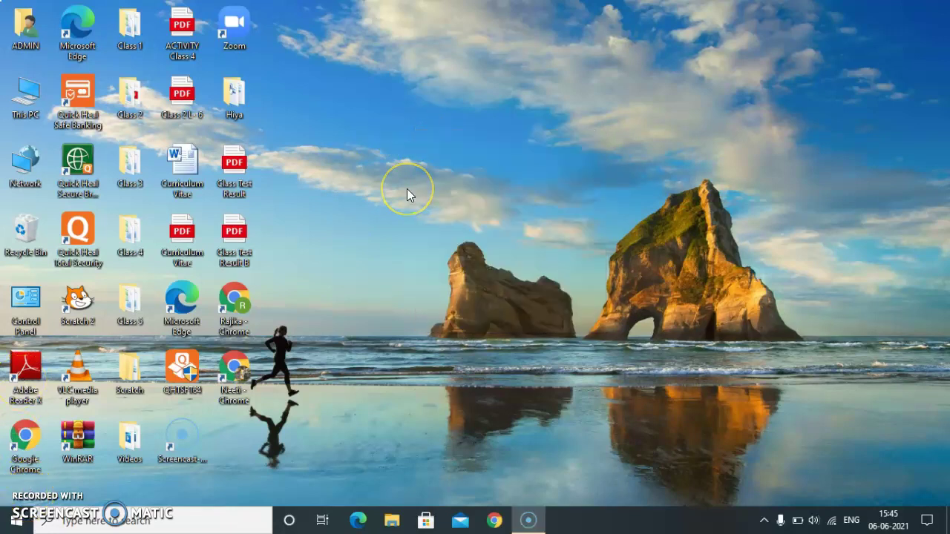
# Open the desktop's personalization settings
pyautogui.rightClick(407, 188)
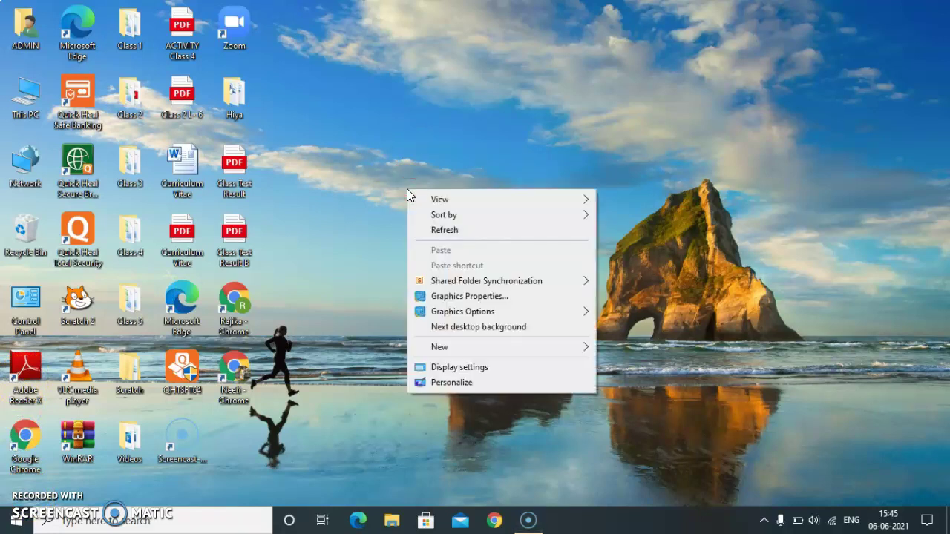
pyautogui.click(437, 387)
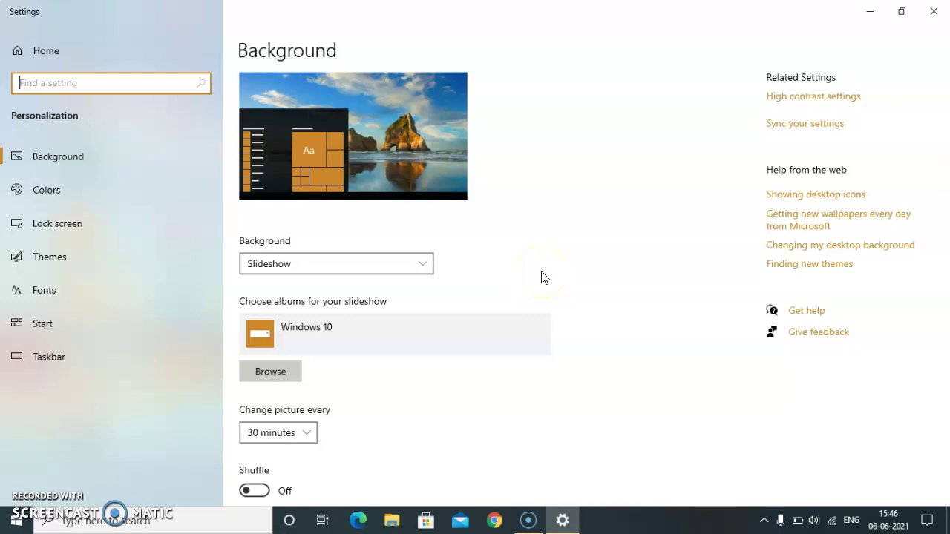
# Set the background type to Picture and try the Windows logo, rocky beach, night-sky tent and underwater swimmer pictures
pyautogui.click(424, 265)
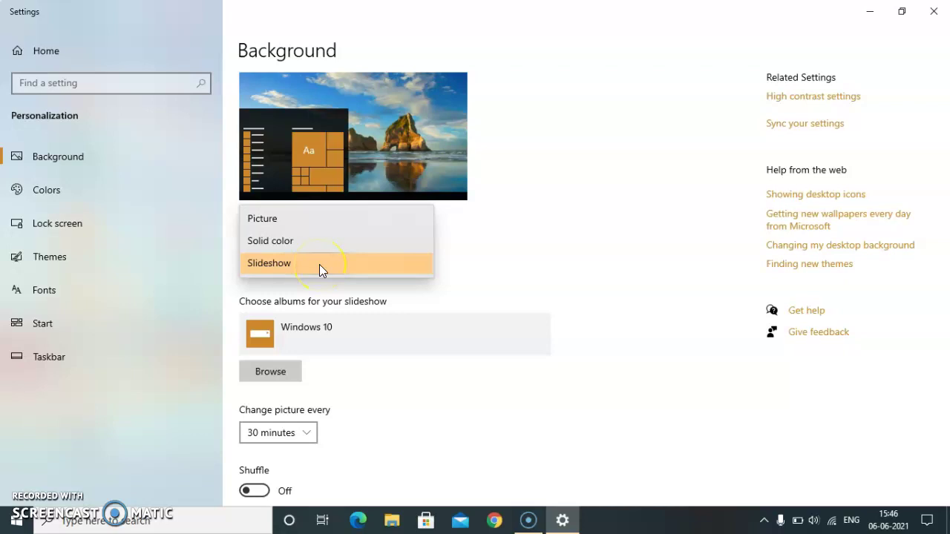
pyautogui.click(317, 216)
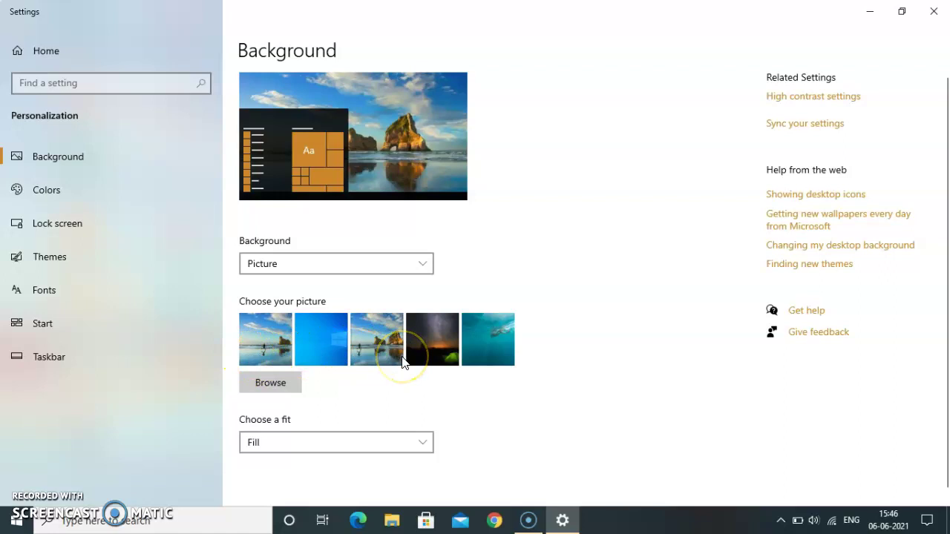
pyautogui.click(324, 345)
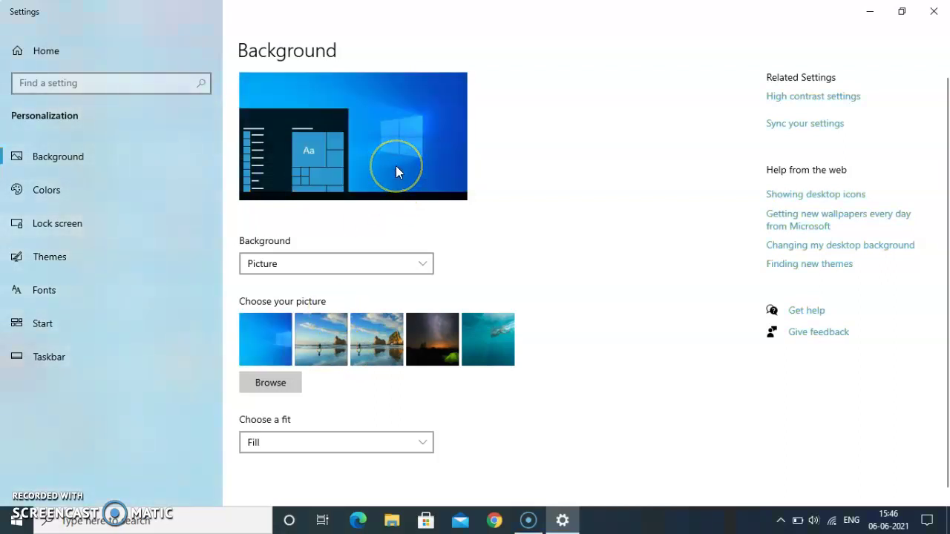
pyautogui.click(324, 339)
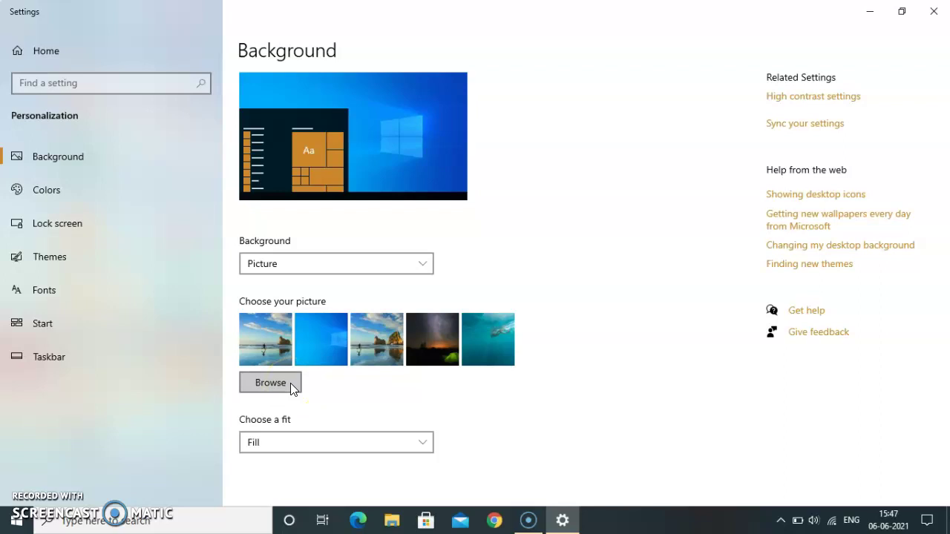
pyautogui.click(356, 346)
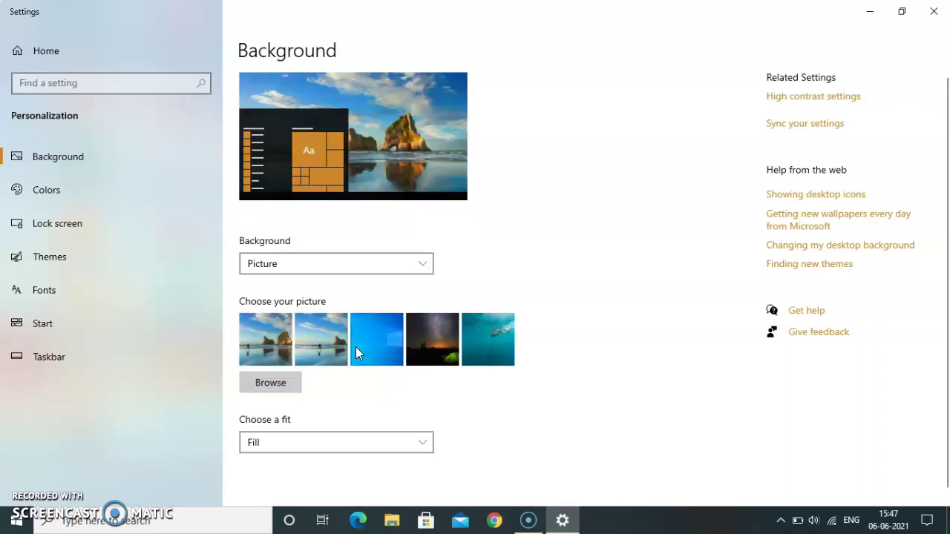
pyautogui.click(437, 340)
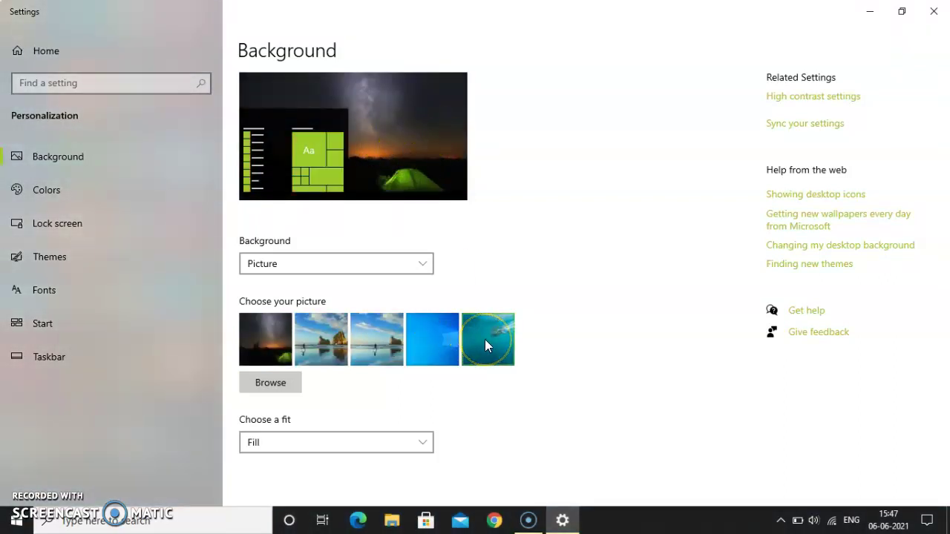
# Switch the background type to Solid color and try Red, Gold, Brick red and the two neighbouring pink shades
pyautogui.click(421, 265)
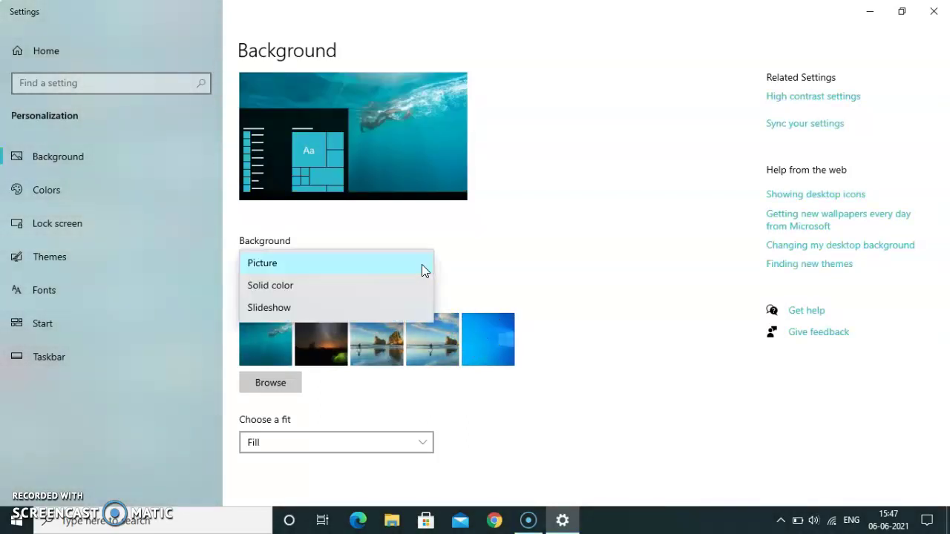
pyautogui.click(401, 292)
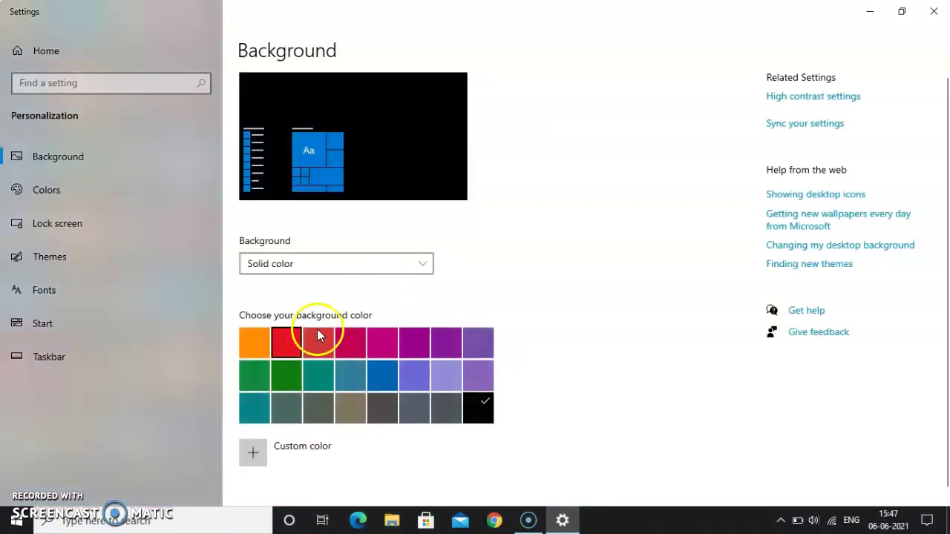
pyautogui.click(285, 346)
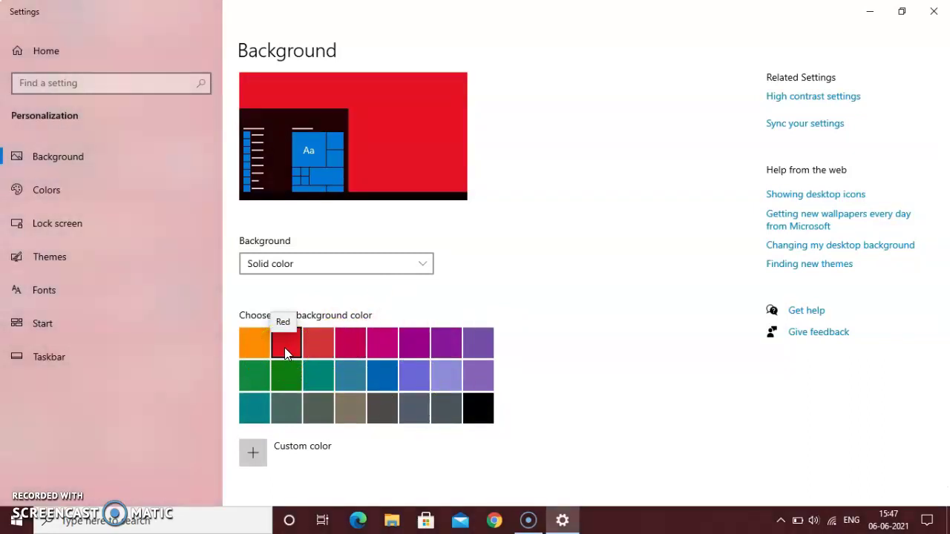
pyautogui.click(250, 343)
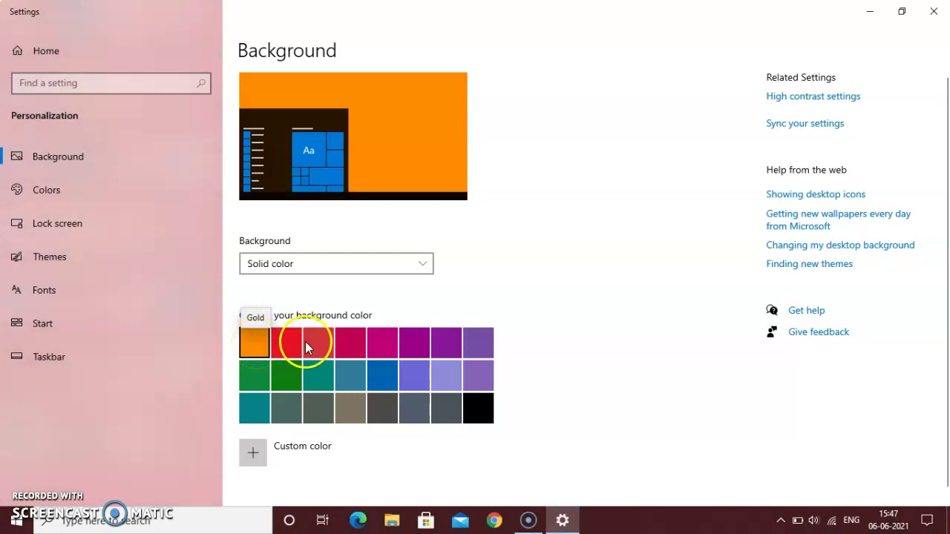
pyautogui.click(322, 343)
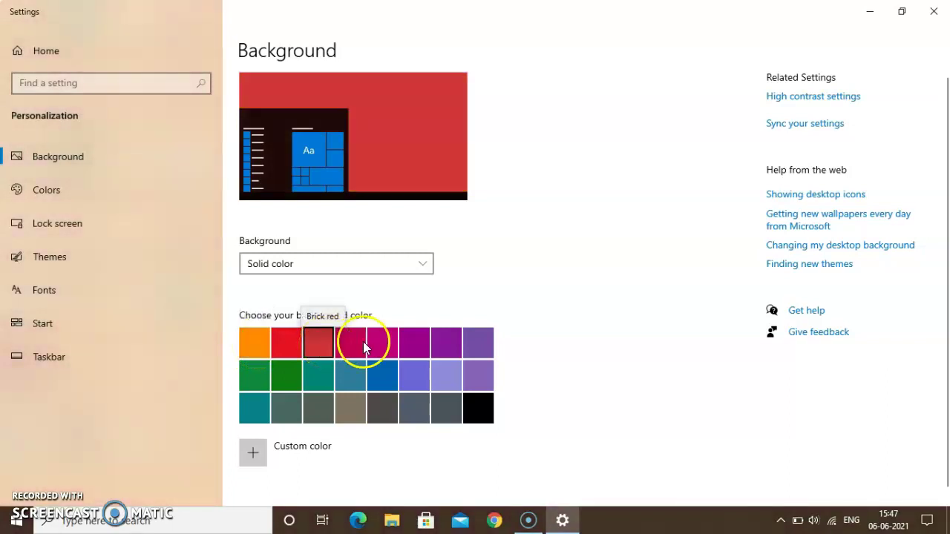
pyautogui.click(356, 347)
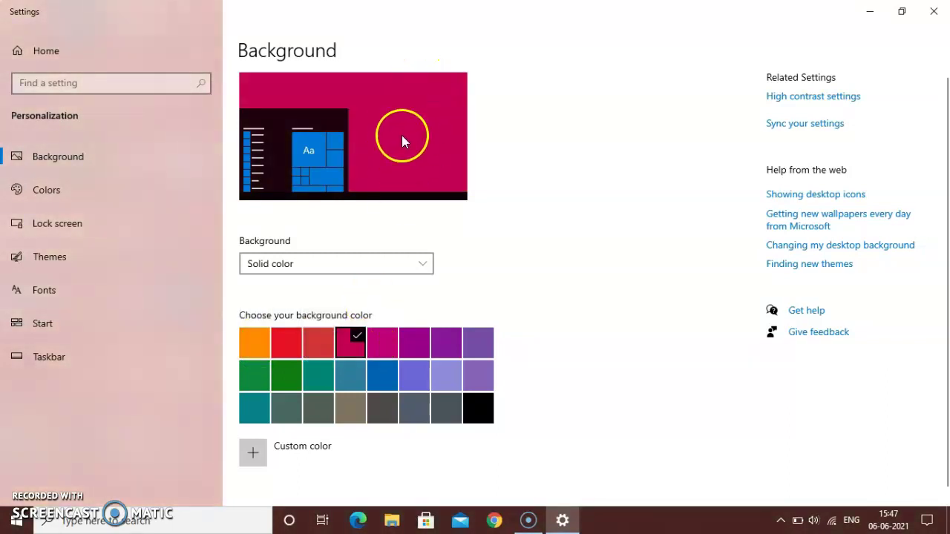
pyautogui.click(381, 344)
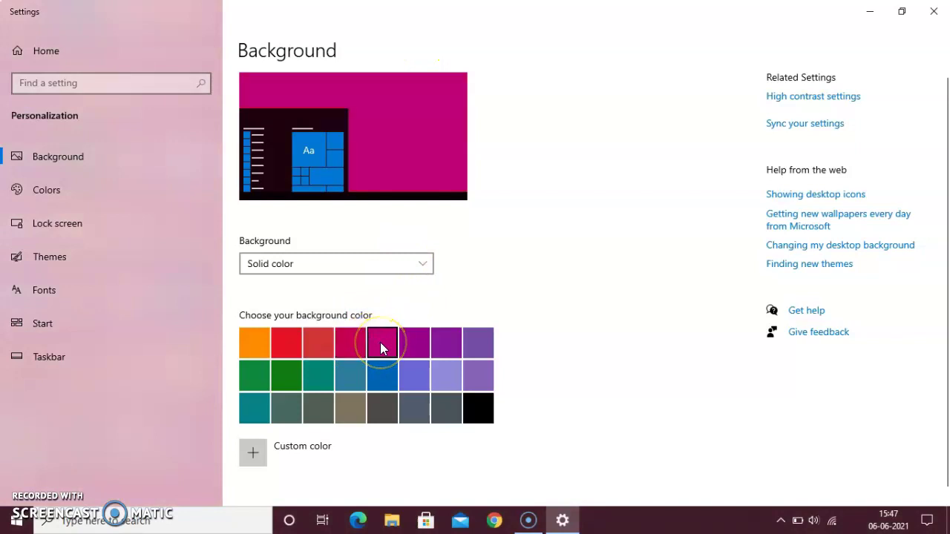
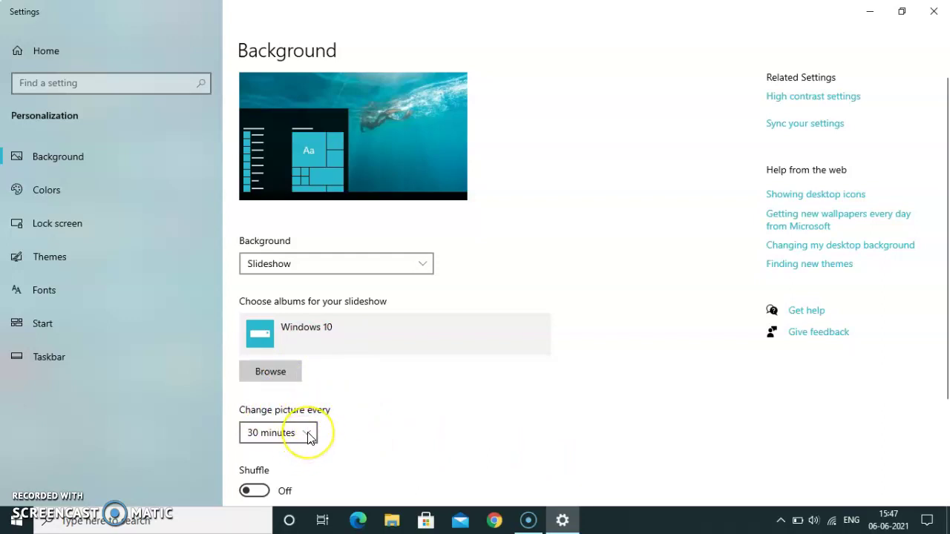
# Look through the slideshow's picture-change intervals and the folder picker for its albums
pyautogui.click(311, 437)
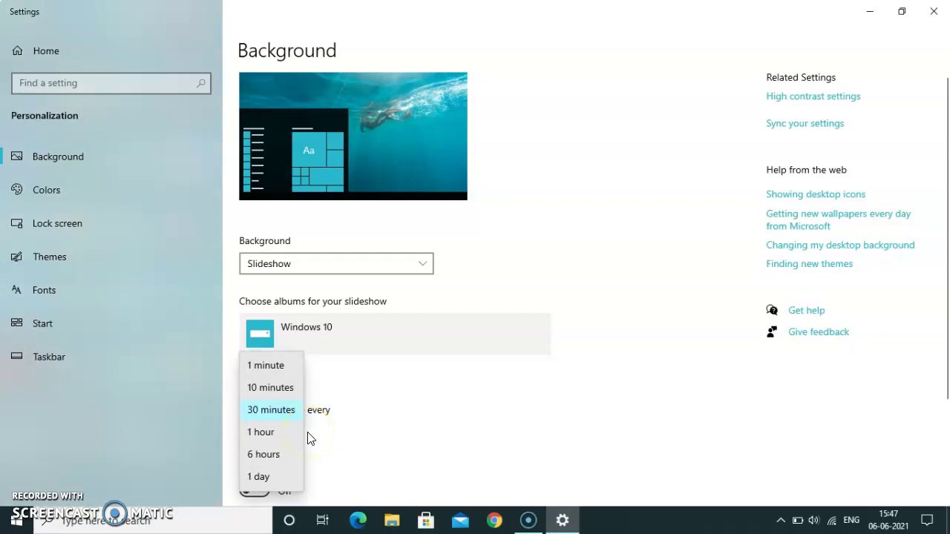
pyautogui.click(285, 367)
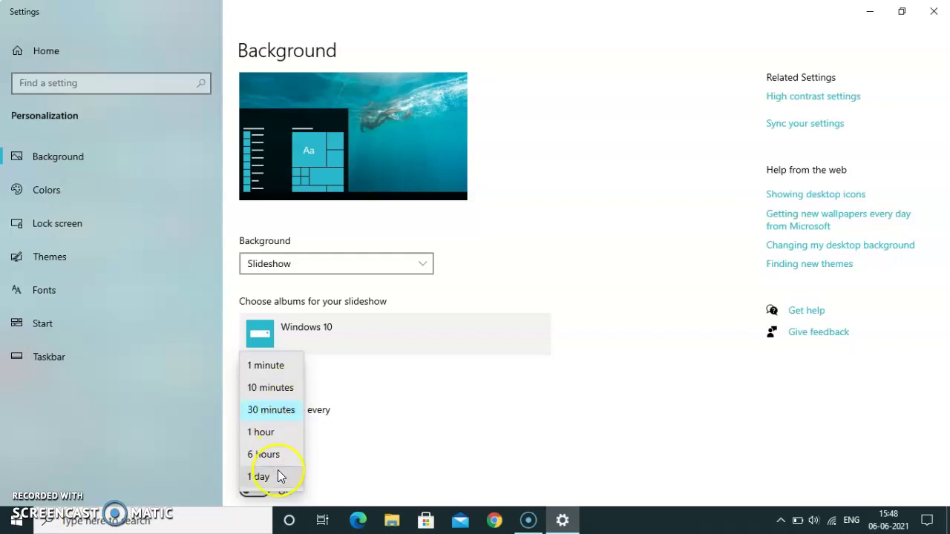
pyautogui.click(355, 413)
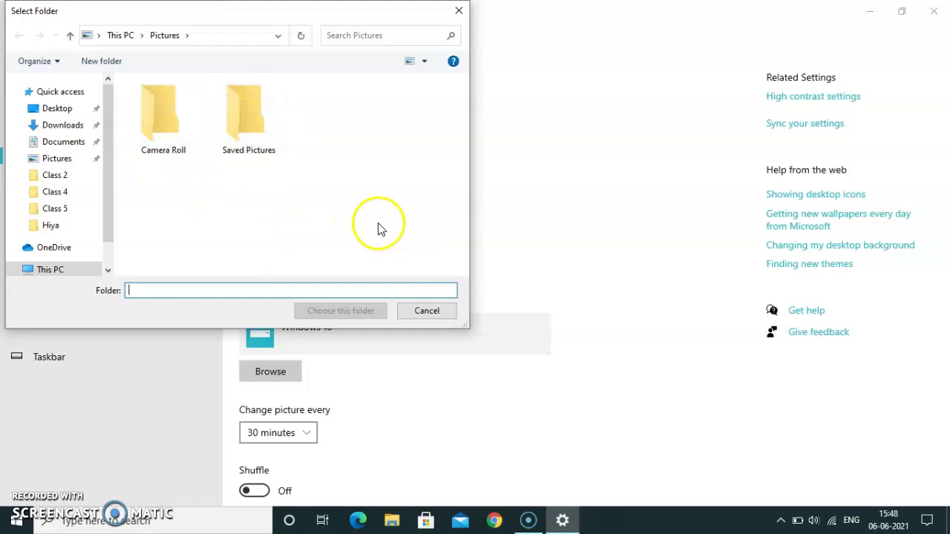
pyautogui.click(413, 313)
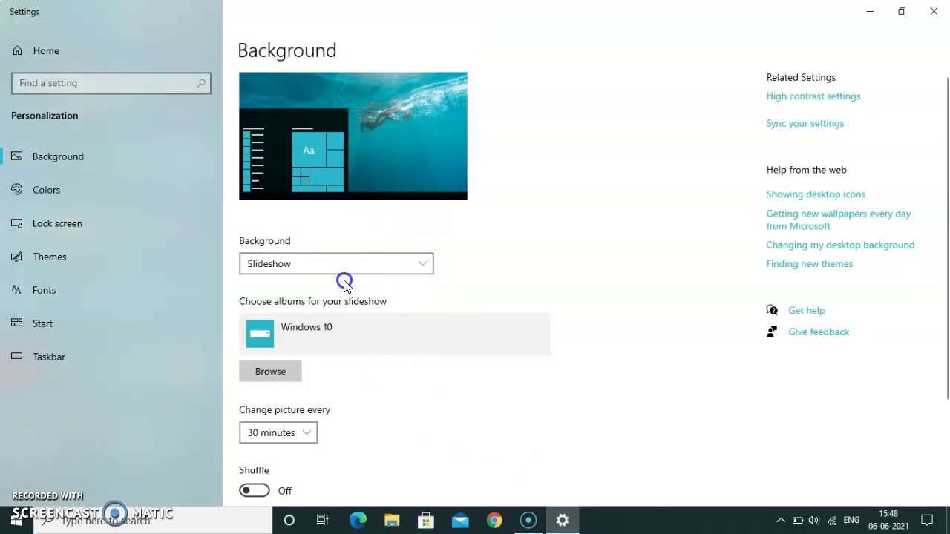
# Choose Slideshow as the background type and set the picture to change every 1 minute
pyautogui.click(423, 264)
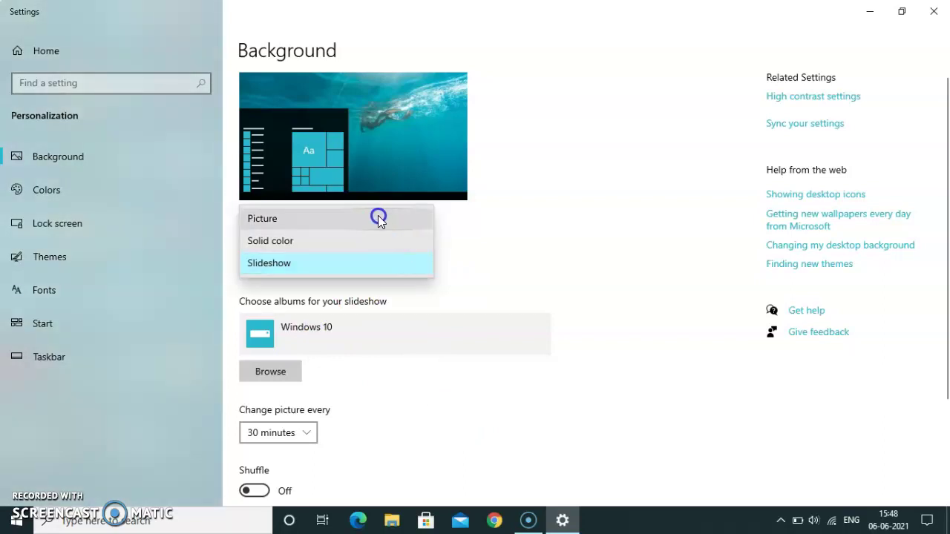
pyautogui.click(382, 273)
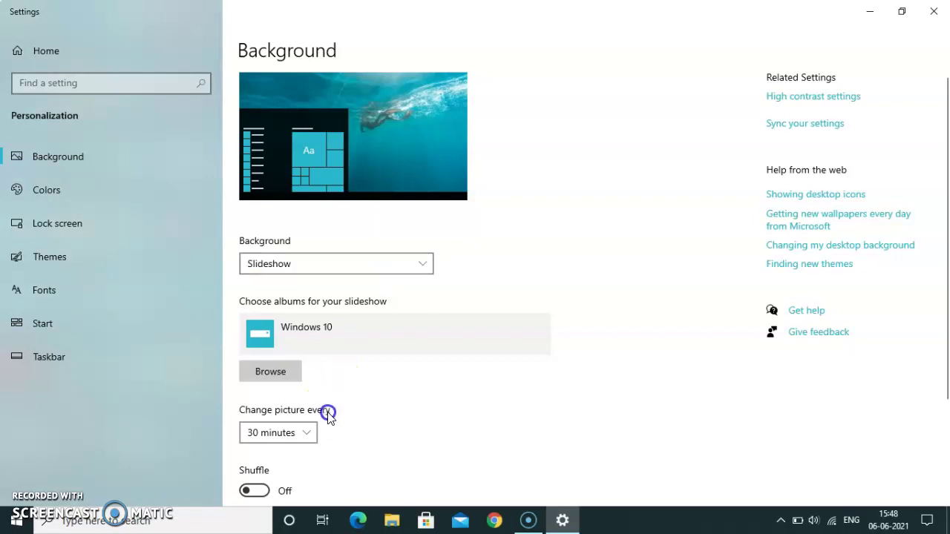
pyautogui.click(308, 432)
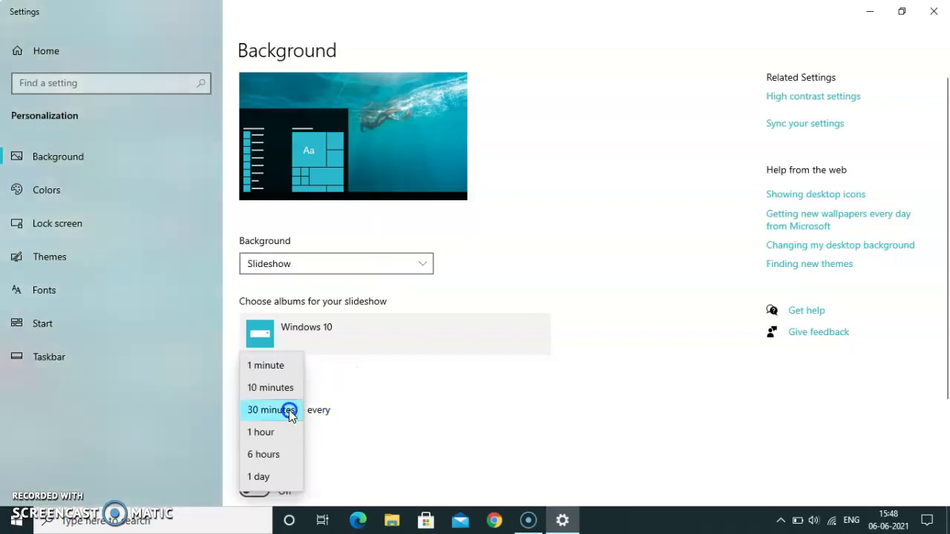
pyautogui.click(273, 365)
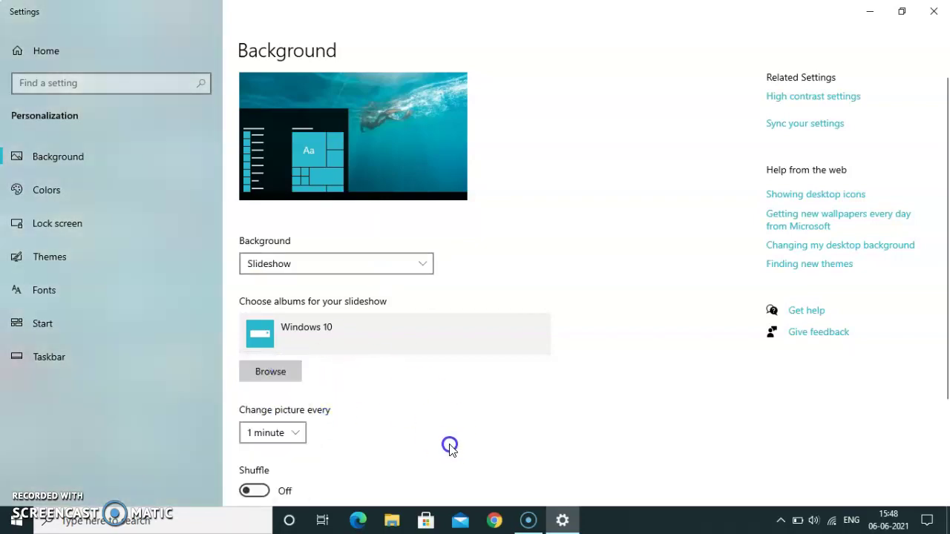
# Choose Fill as the slideshow's picture fit and close the settings window
pyautogui.click(832, 458)
pyautogui.scroll(-3, 944, 474)
pyautogui.click(600, 456)
pyautogui.click(426, 433)
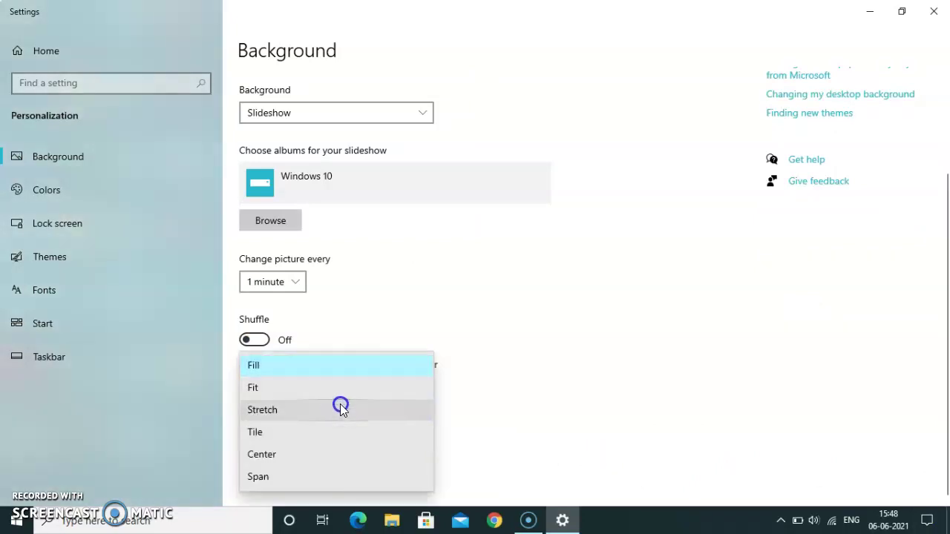
pyautogui.click(333, 363)
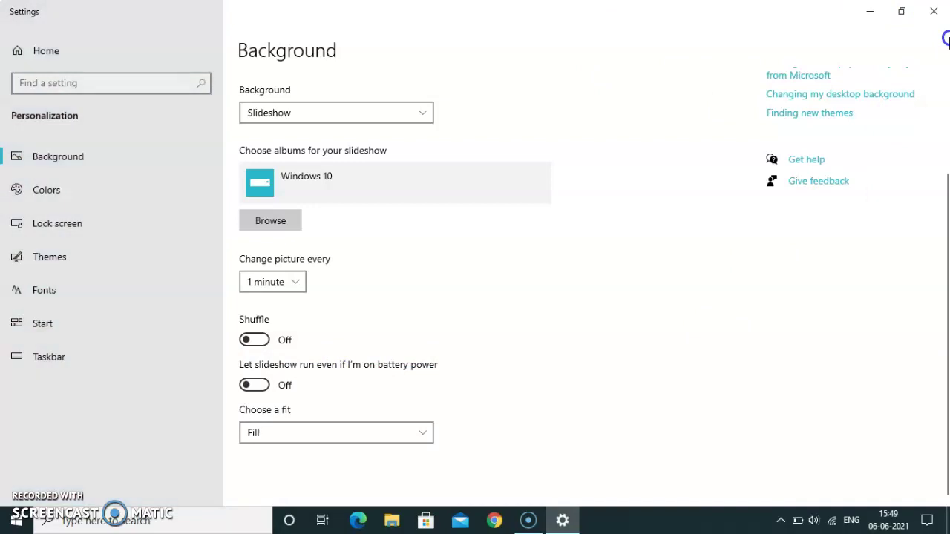
pyautogui.click(934, 8)
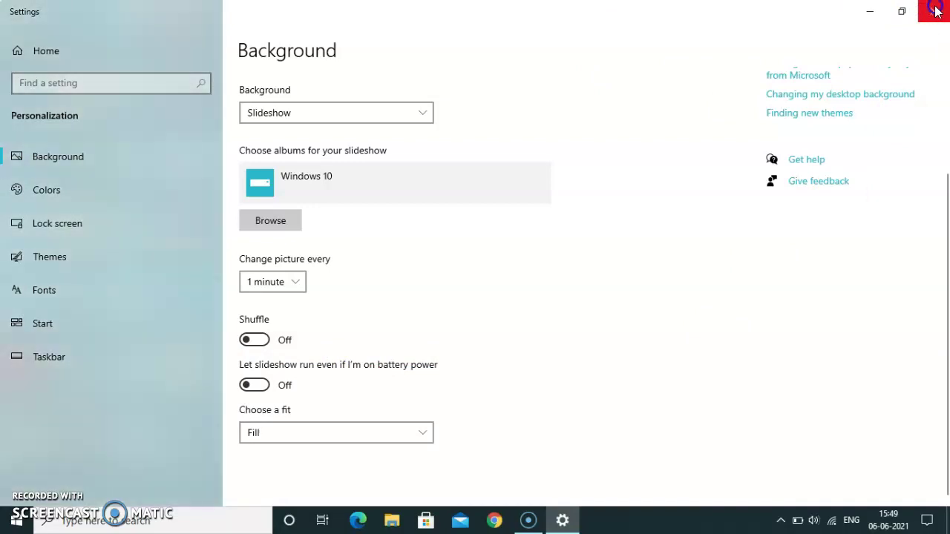
pyautogui.click(936, 9)
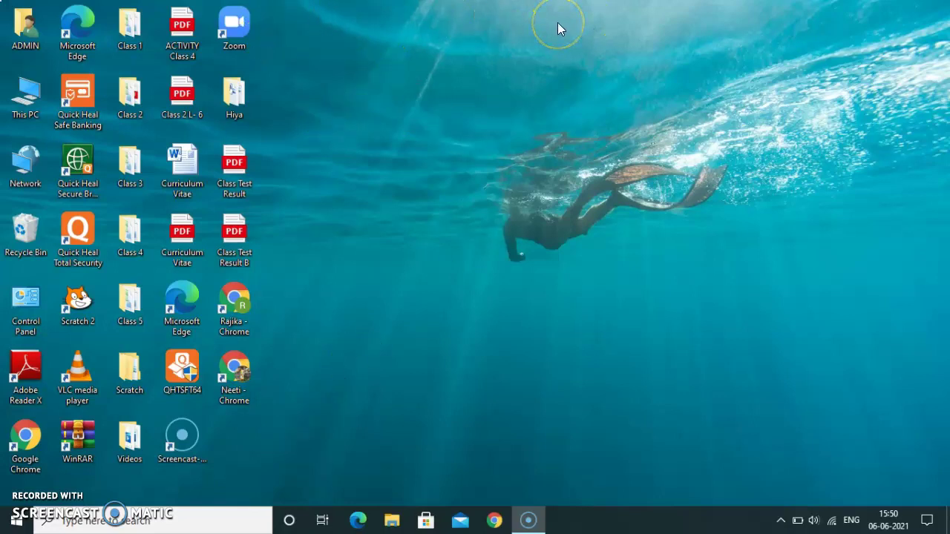
# Reopen the personalization settings from the desktop
pyautogui.click(539, 118)
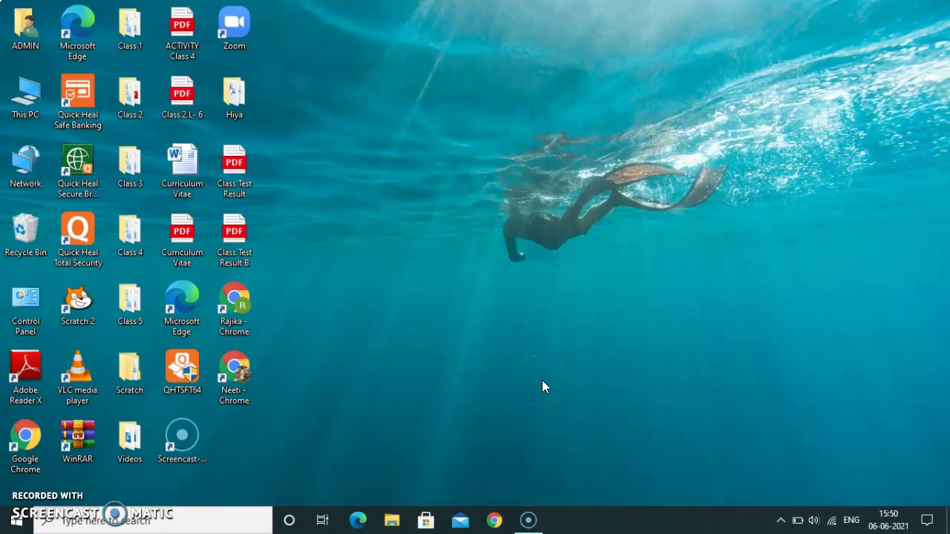
pyautogui.rightClick(441, 83)
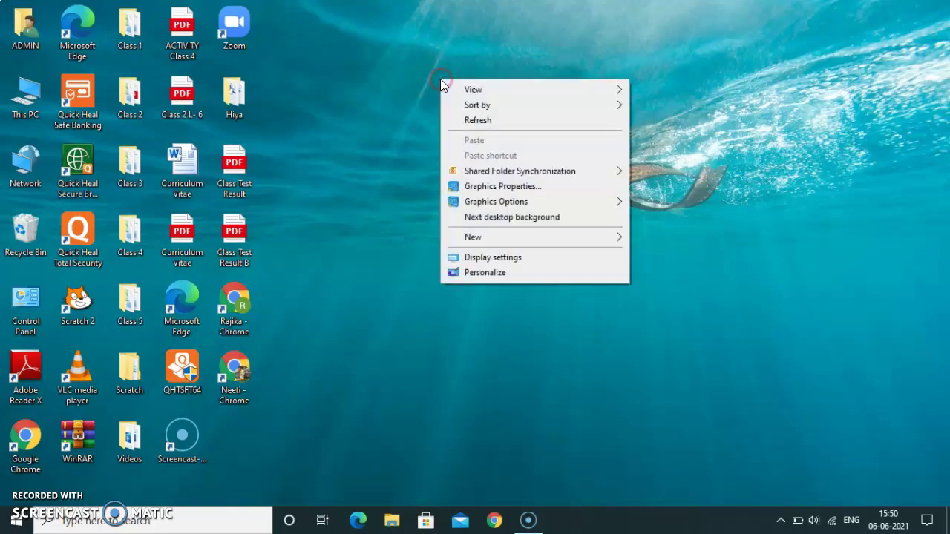
pyautogui.click(506, 273)
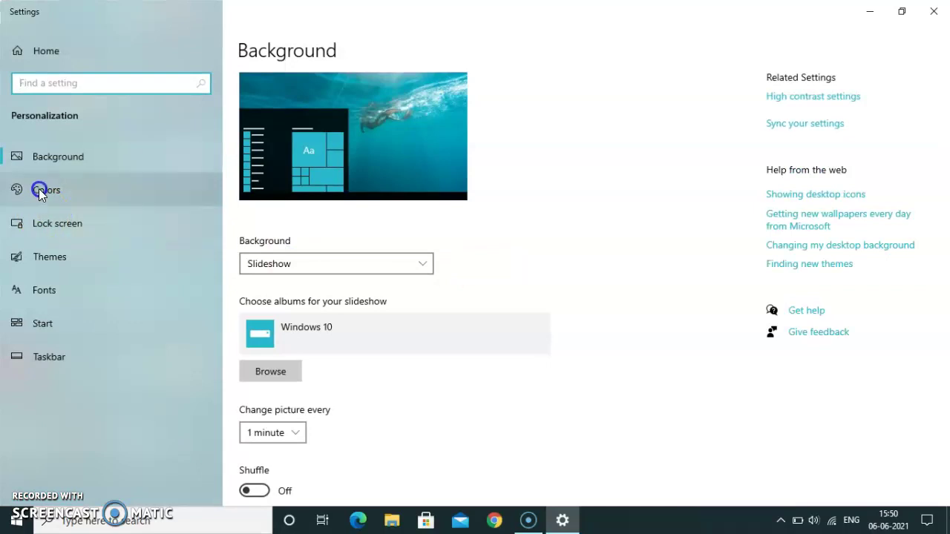
# Open the color settings and choose the pinkish-purple swatch in the Windows colors grid as the accent color
pyautogui.click(39, 190)
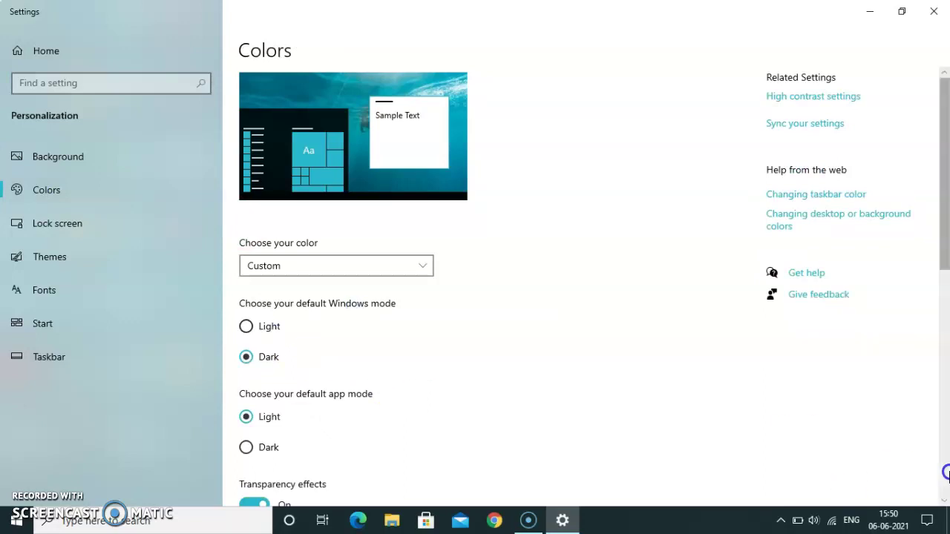
pyautogui.click(945, 470)
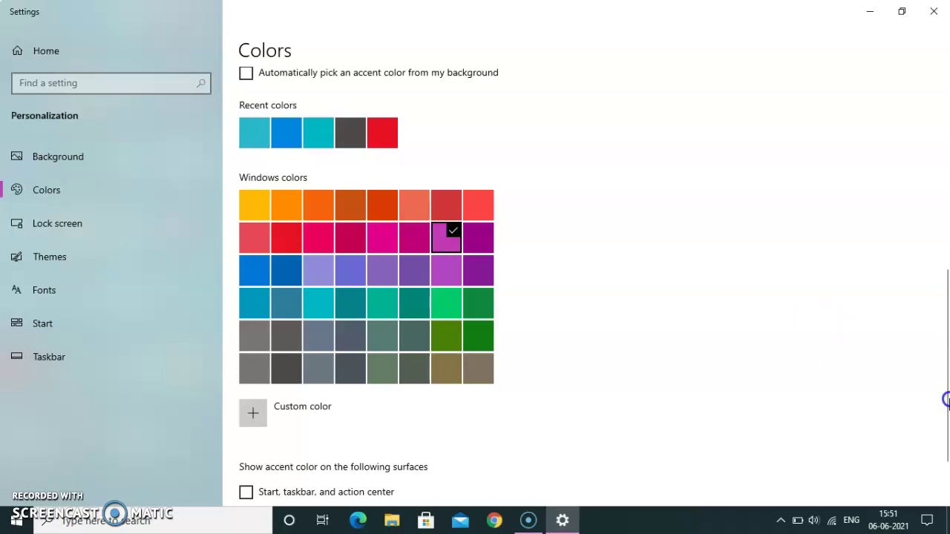
pyautogui.click(945, 503)
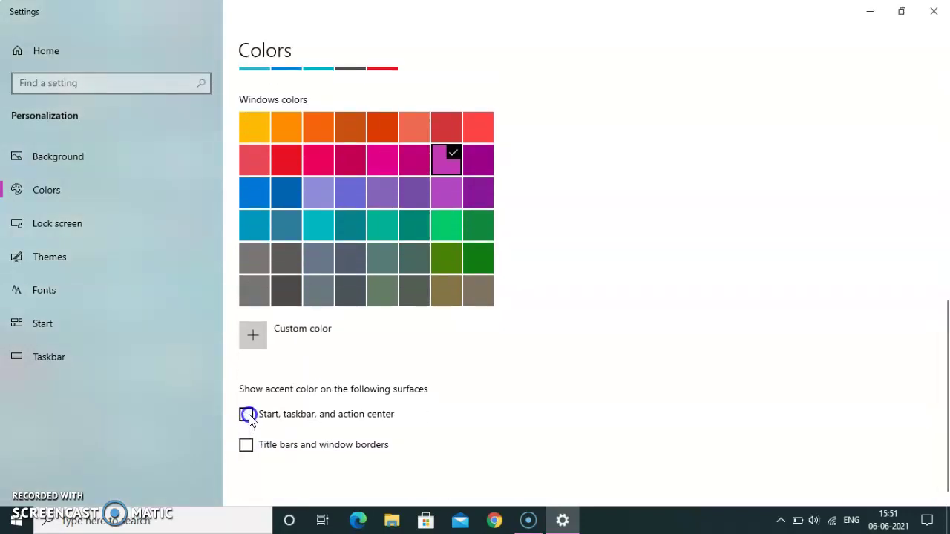
# Try showing the accent color on Start, taskbar, and action center, and clear the option again
pyautogui.click(248, 416)
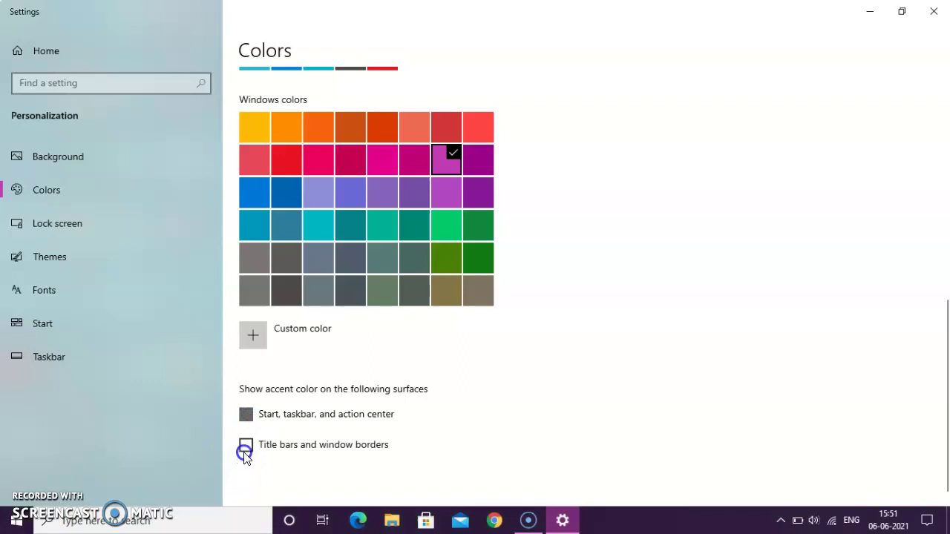
pyautogui.click(247, 448)
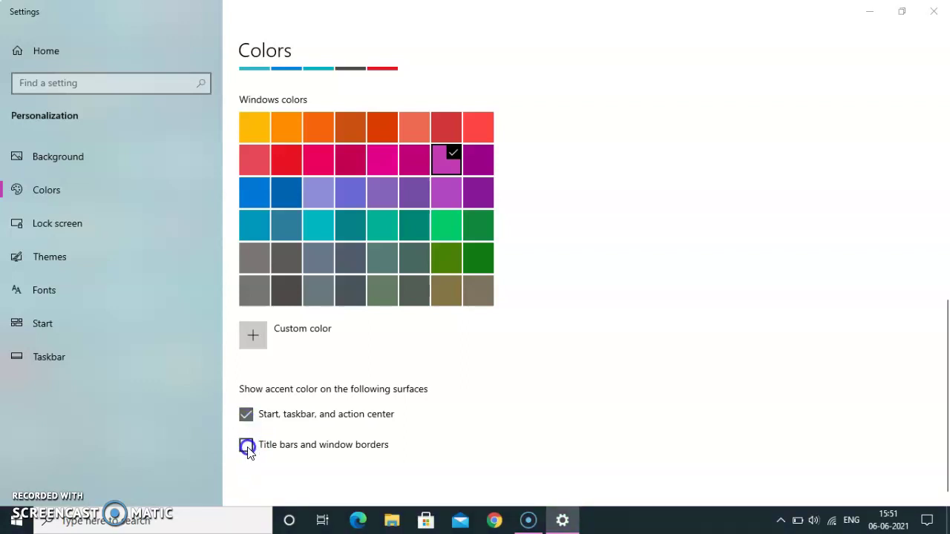
pyautogui.click(248, 430)
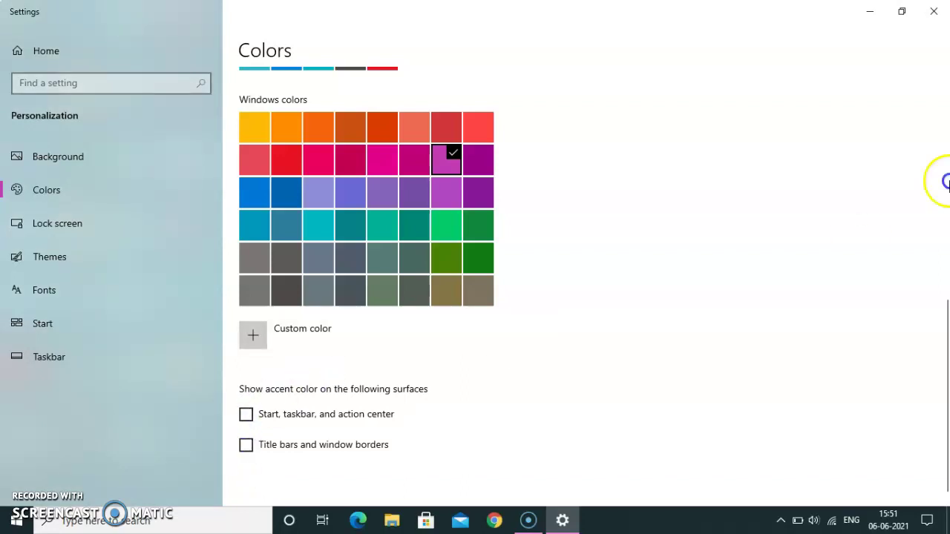
# Return to the Background settings and close the settings window
pyautogui.click(947, 147)
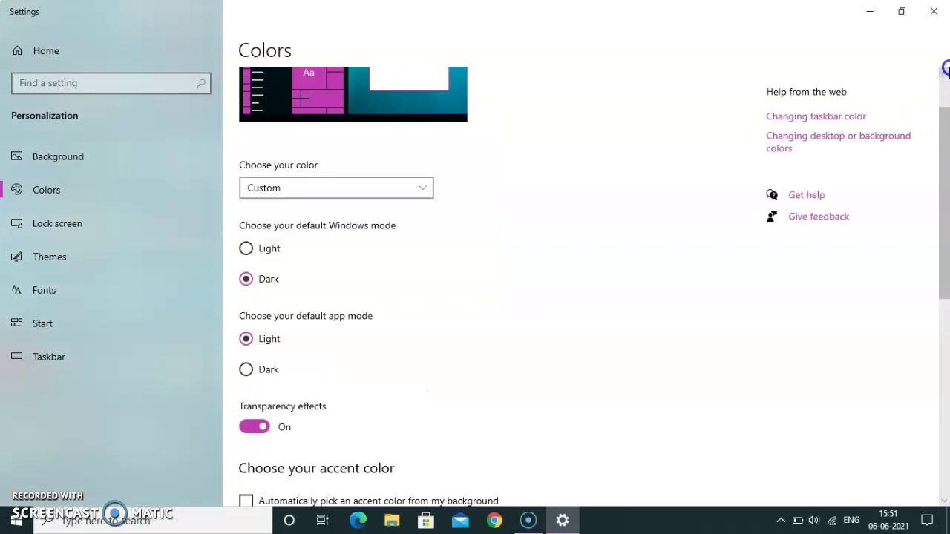
pyautogui.click(945, 74)
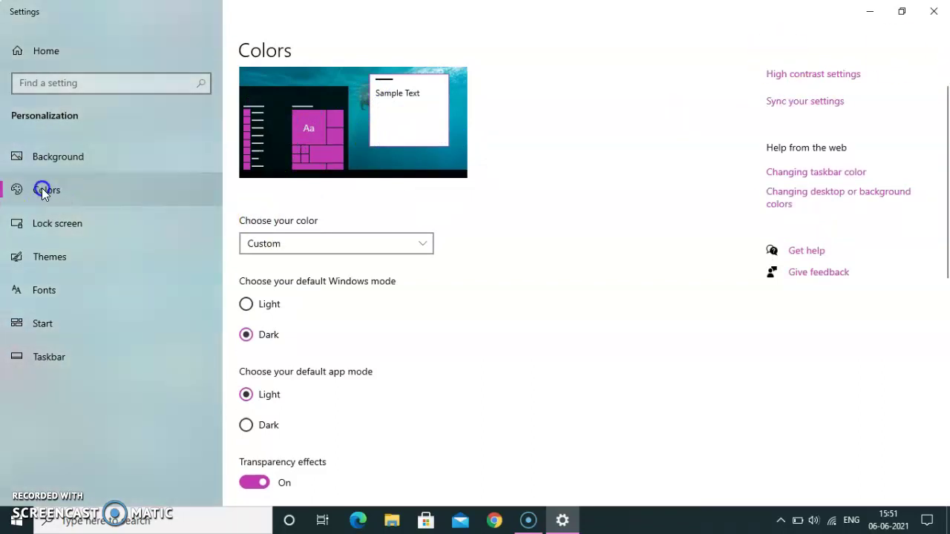
pyautogui.click(83, 158)
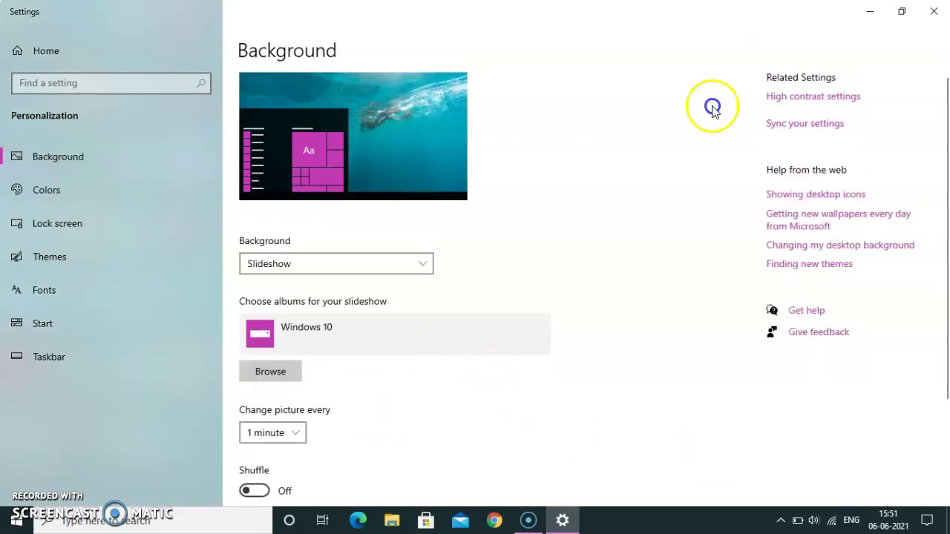
pyautogui.click(932, 11)
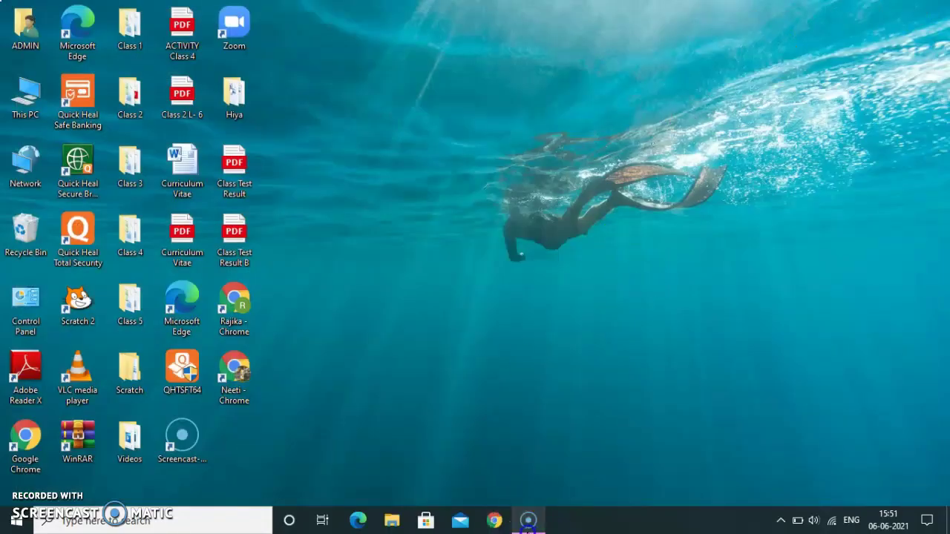
# Open the CHAPTER 1 Question Answer Word document from the desktop's Class 4 folder to check the window colors, and close both windows
pyautogui.click(528, 522)
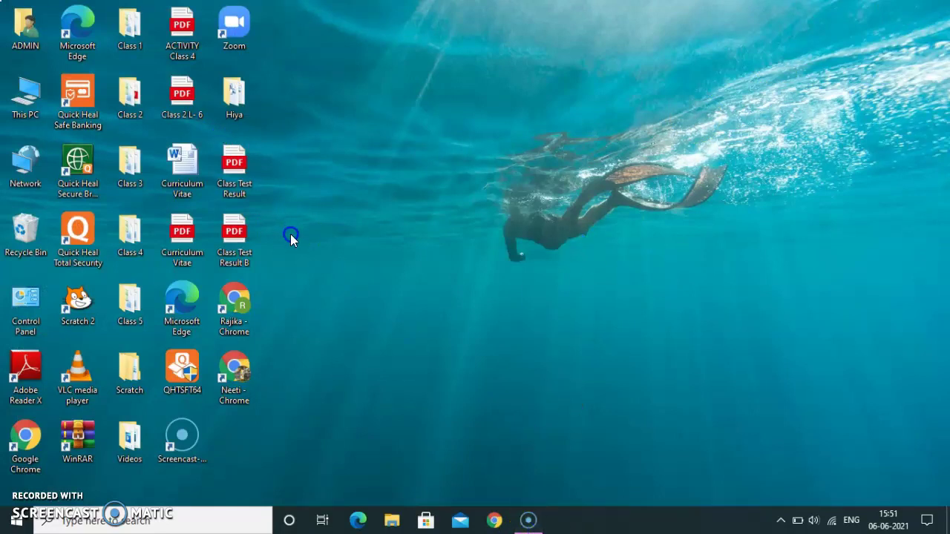
pyautogui.doubleClick(126, 232)
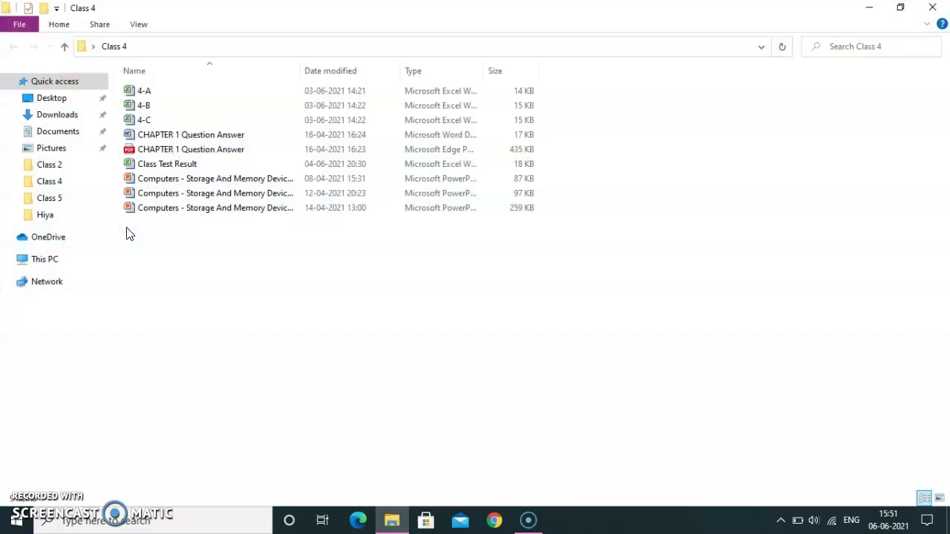
pyautogui.click(168, 141)
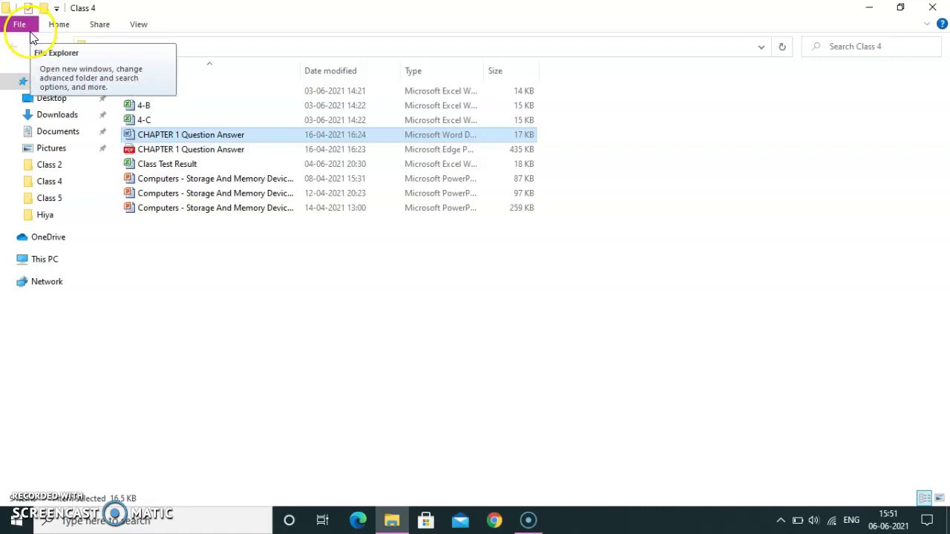
pyautogui.click(174, 134)
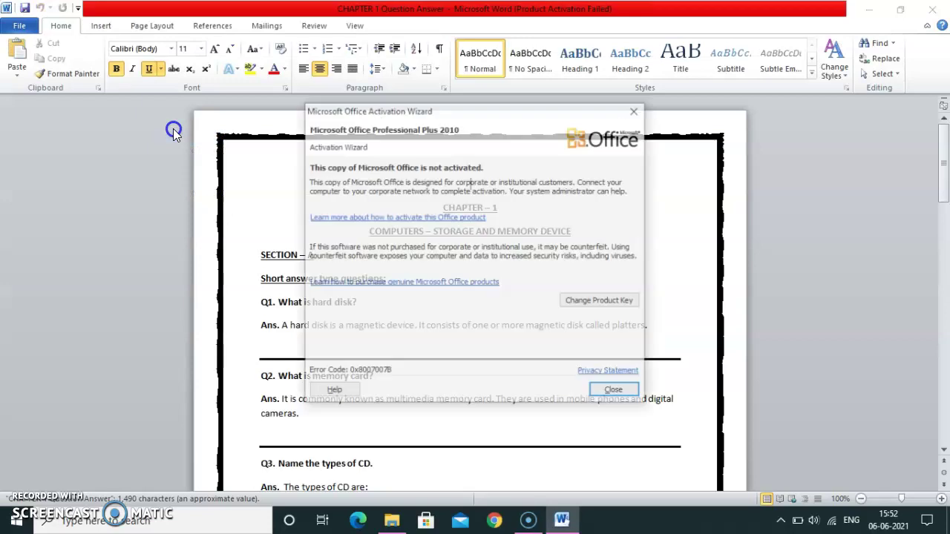
pyautogui.click(645, 112)
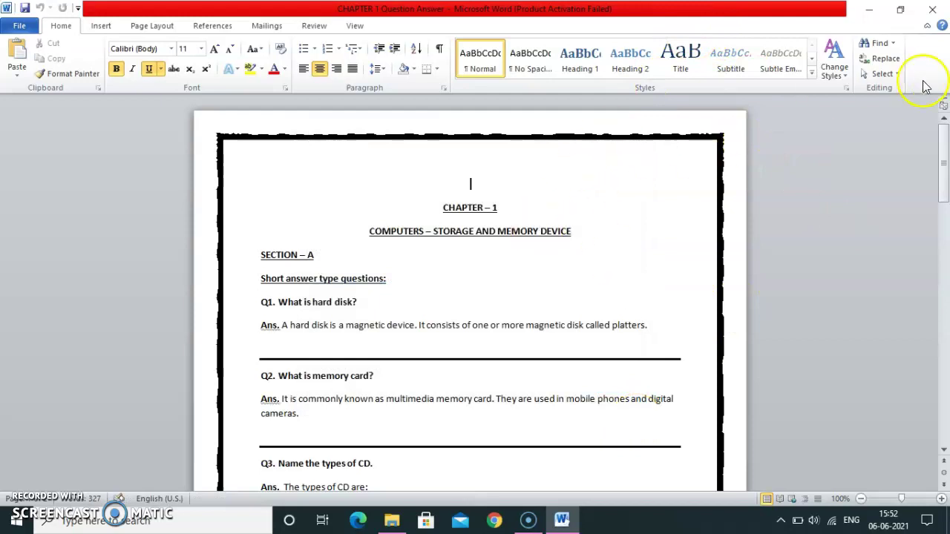
pyautogui.click(933, 9)
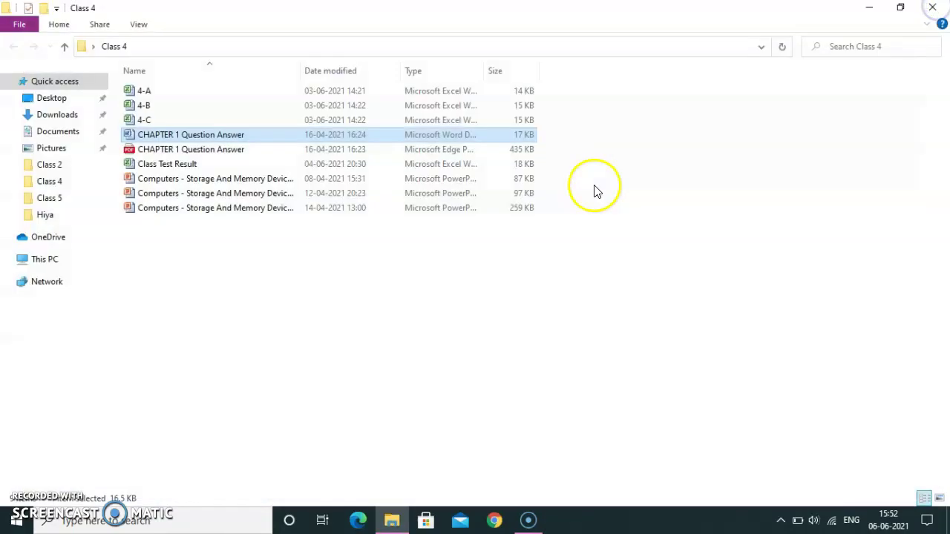
pyautogui.click(932, 7)
# In the personalization color settings, show the accent color on Start, taskbar, and action center and on title bars and window borders
pyautogui.rightClick(538, 158)
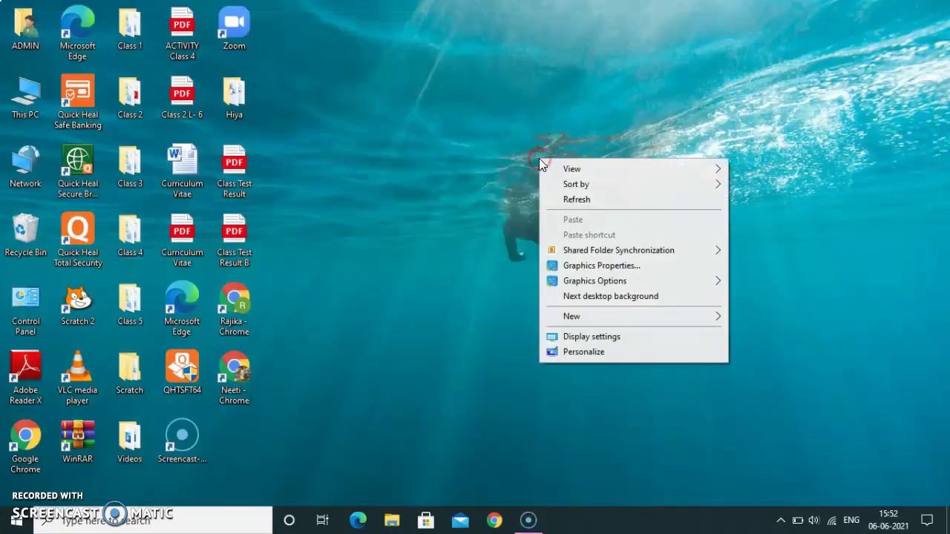
pyautogui.click(586, 354)
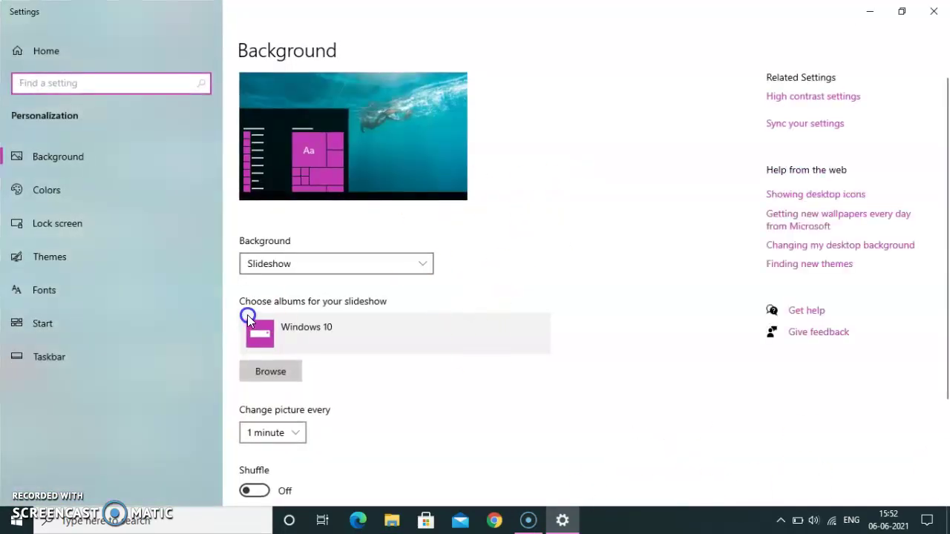
pyautogui.click(59, 190)
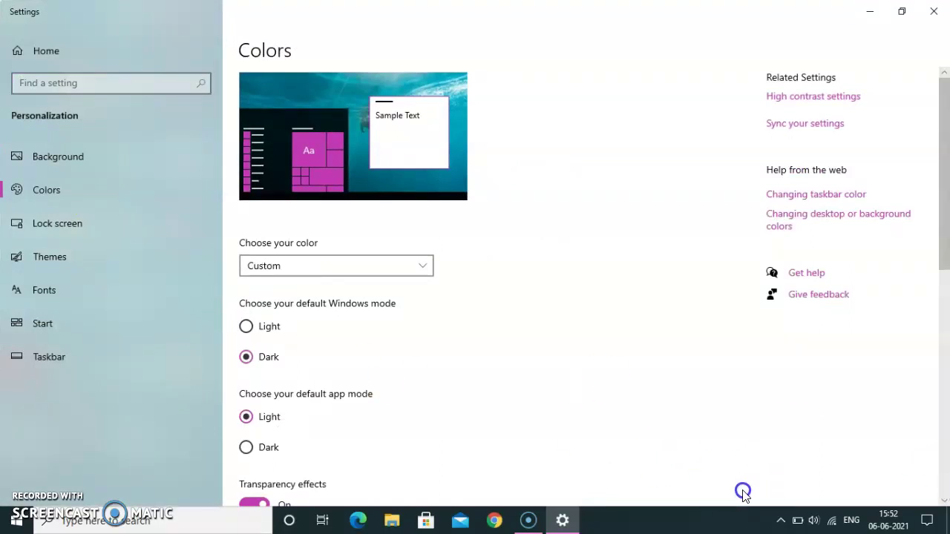
pyautogui.click(945, 502)
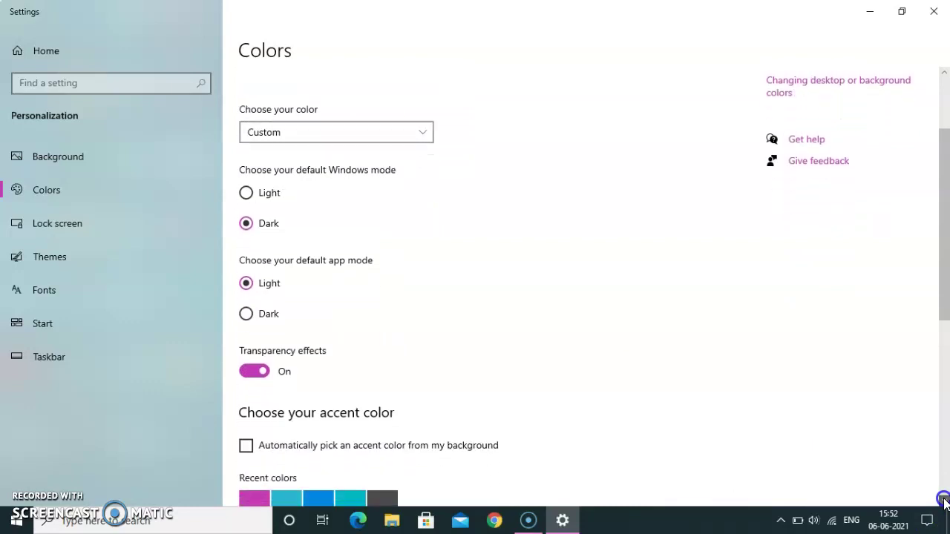
pyautogui.click(946, 460)
pyautogui.click(245, 407)
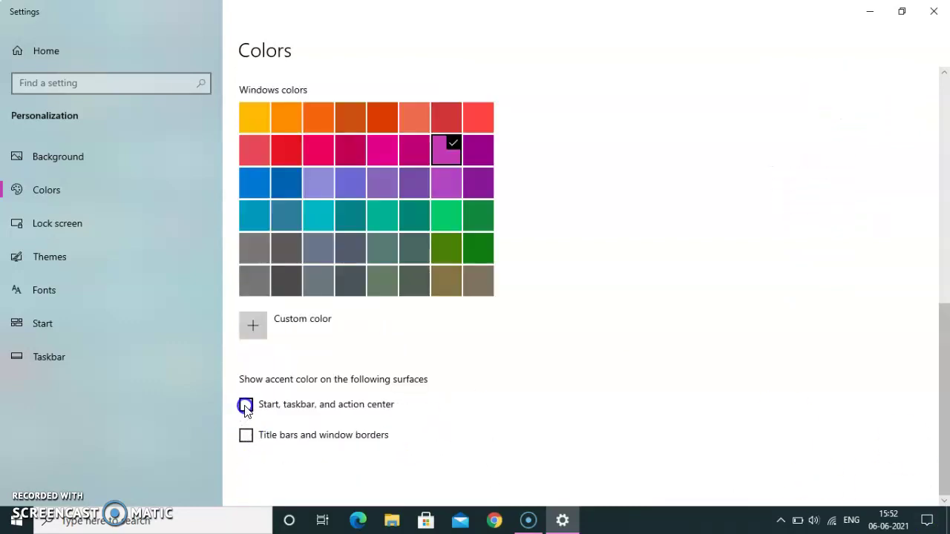
pyautogui.click(245, 436)
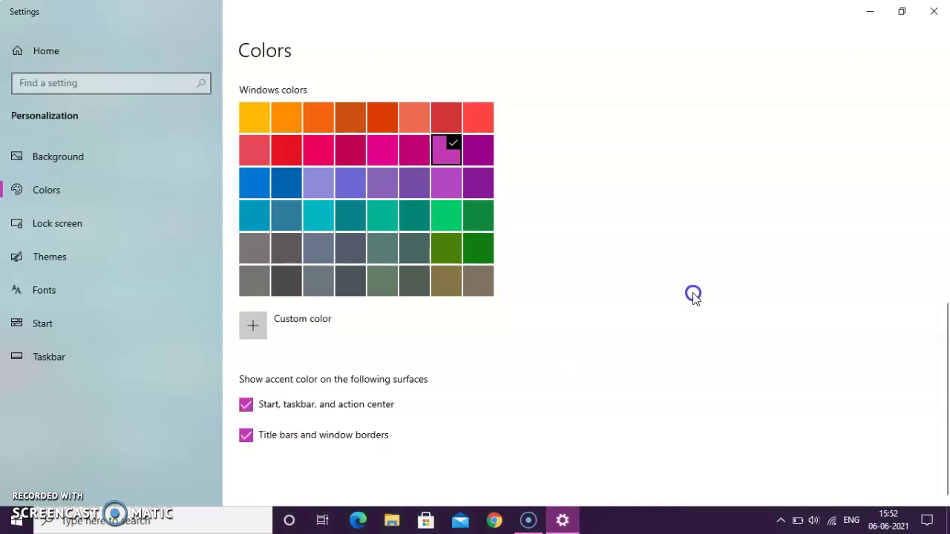
pyautogui.click(936, 10)
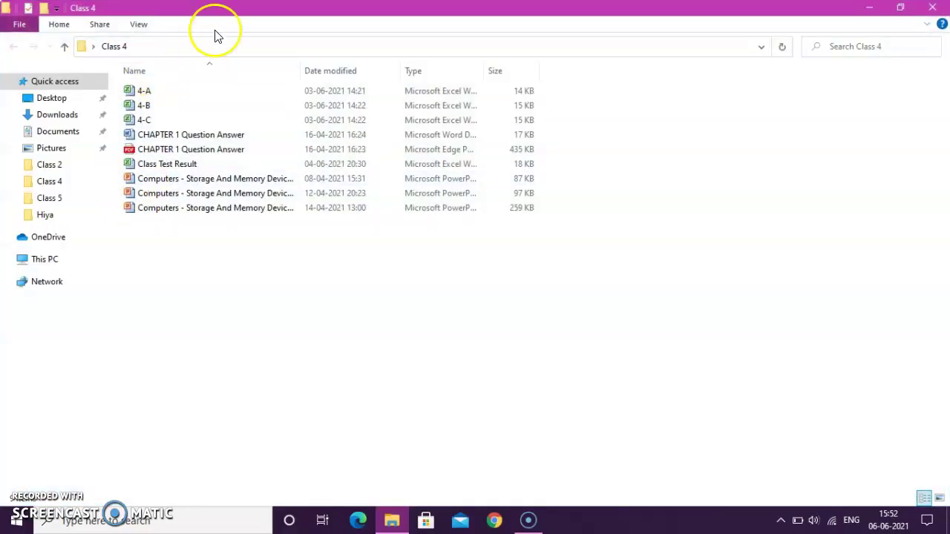
# Examine the accent color on the Class 4 folder window and the reopened CHAPTER 1 Question Answer document, and close both
pyautogui.doubleClick(135, 139)
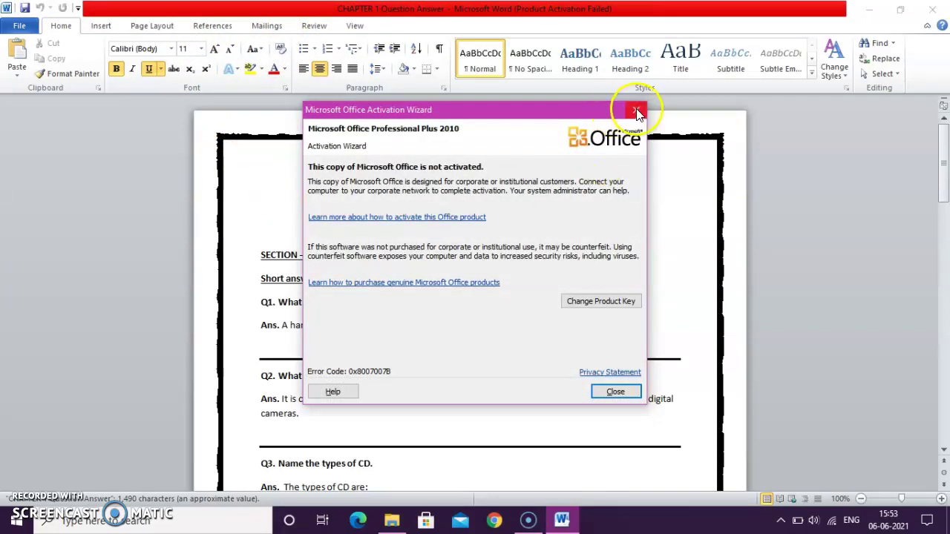
pyautogui.click(638, 111)
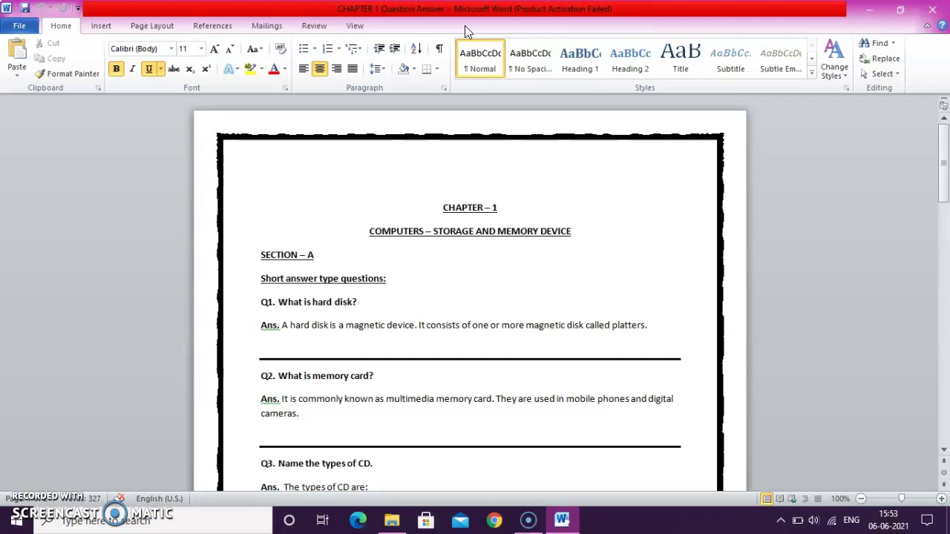
pyautogui.click(939, 9)
pyautogui.click(932, 14)
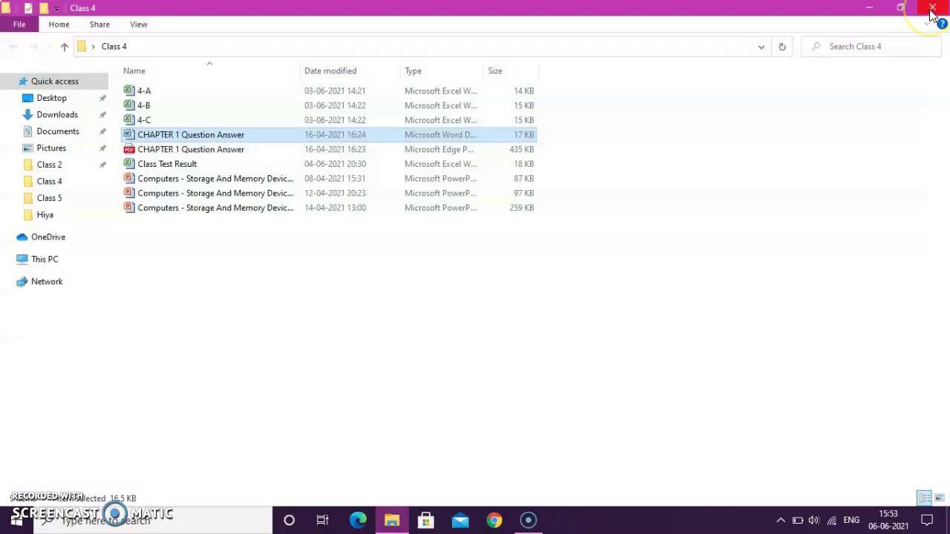